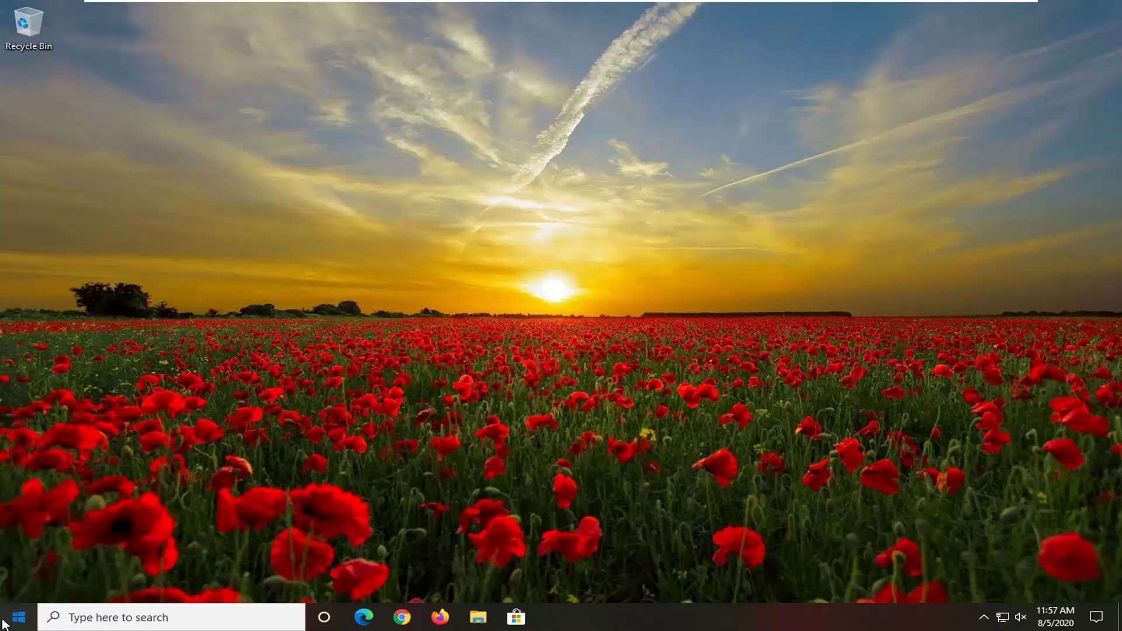
# Search for regedit and run Registry Editor as administrator, accepting the UAC prompt.
pyautogui.click(3, 622)
pyautogui.write('regedit')
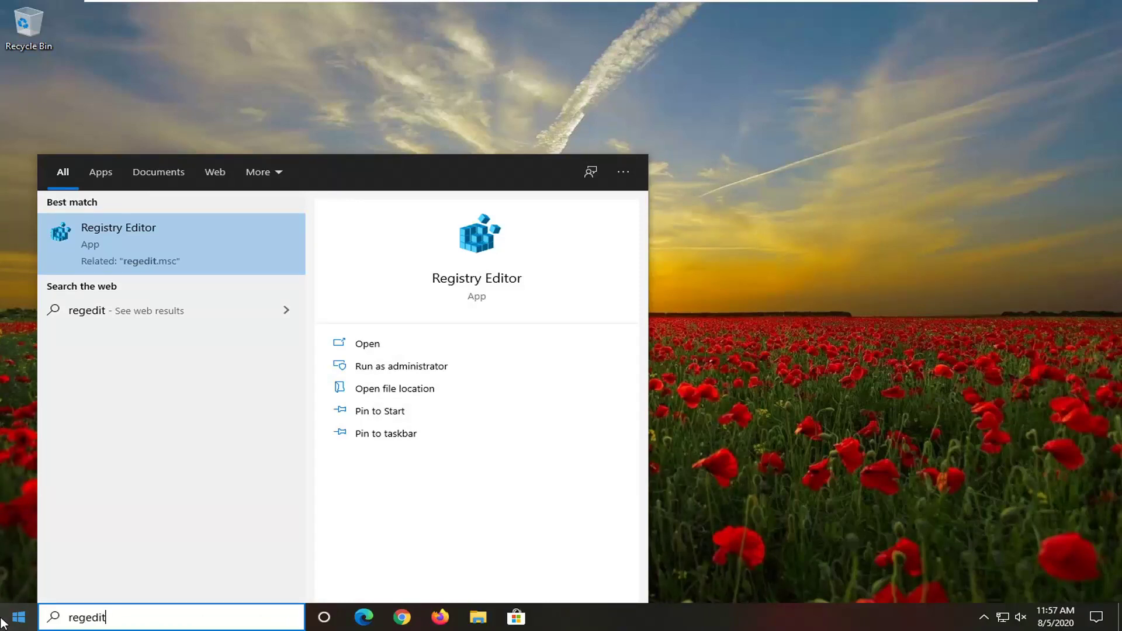
pyautogui.rightClick(122, 242)
pyautogui.click(169, 254)
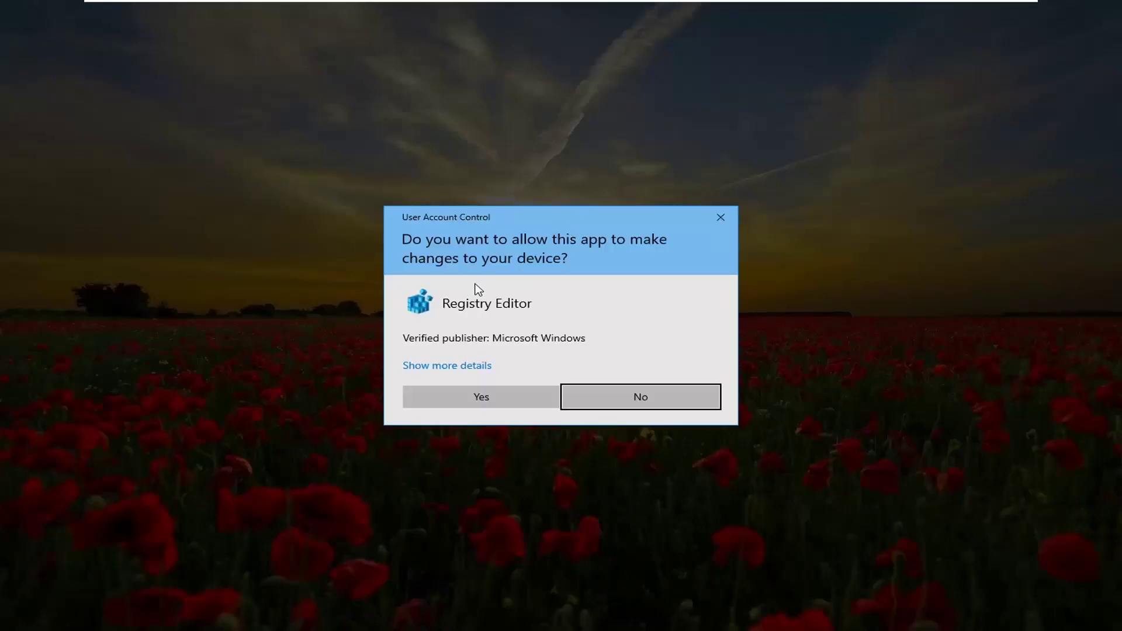
pyautogui.click(482, 400)
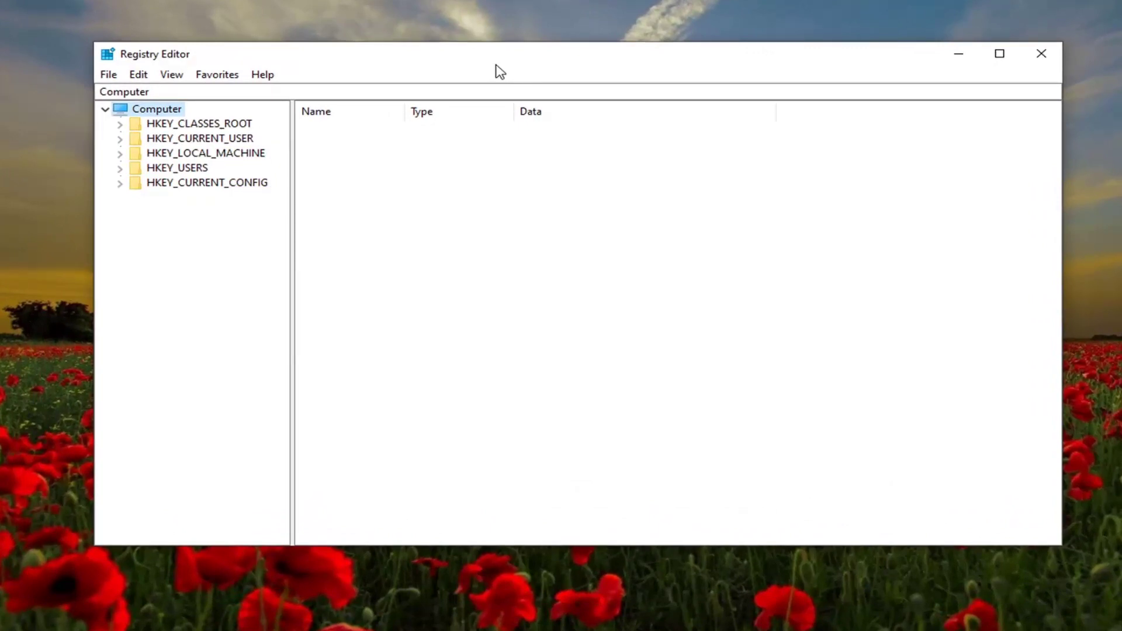
pyautogui.click(111, 75)
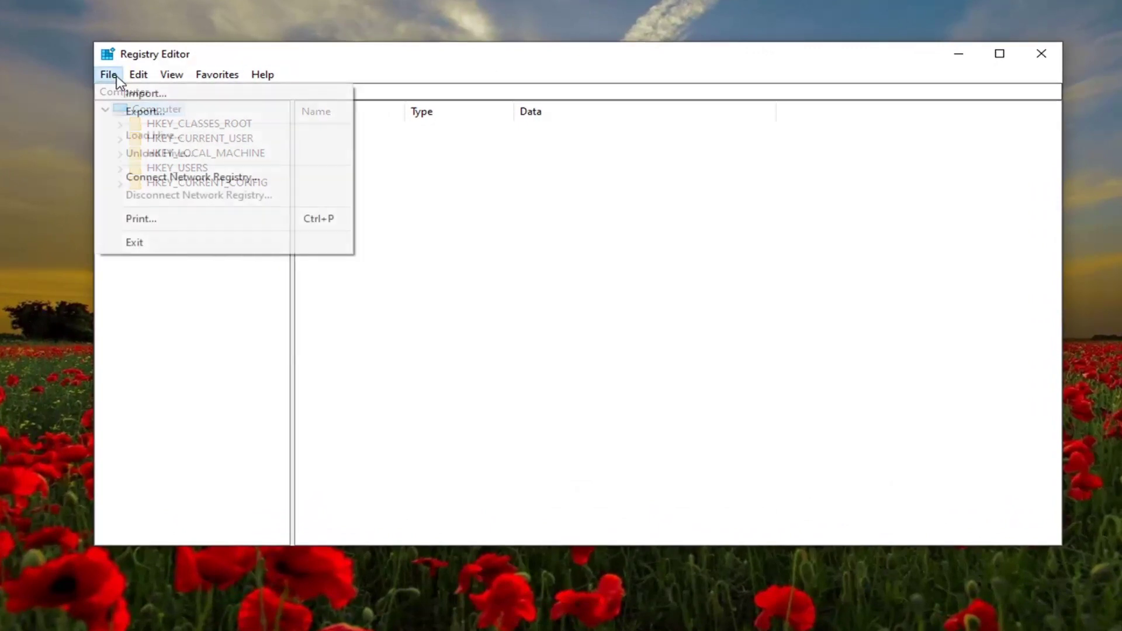
pyautogui.click(141, 112)
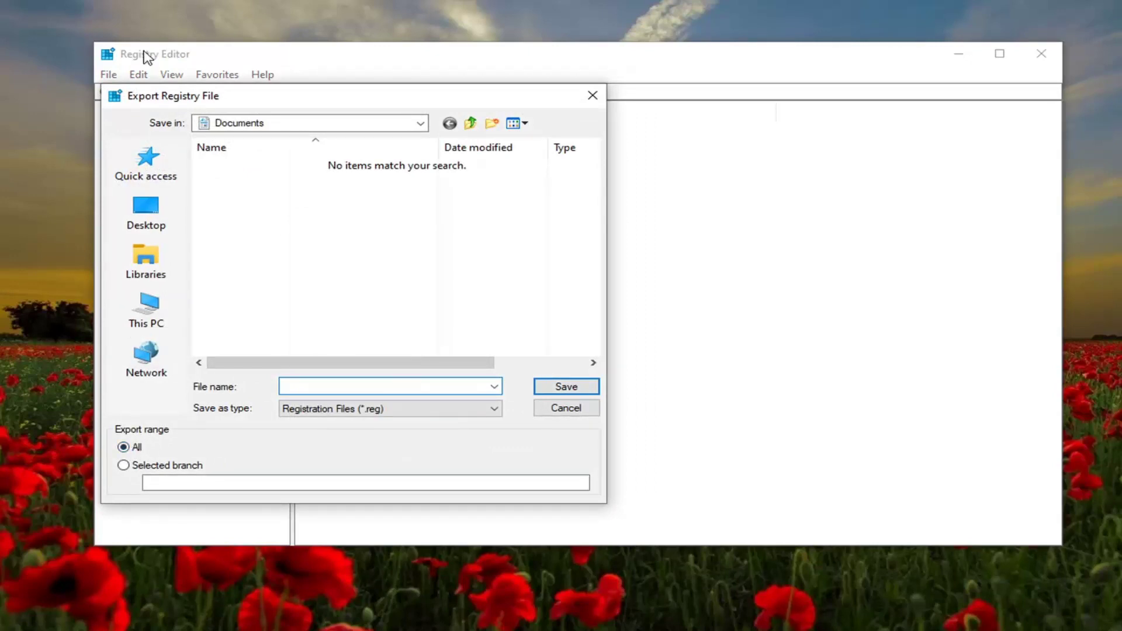
pyautogui.click(567, 410)
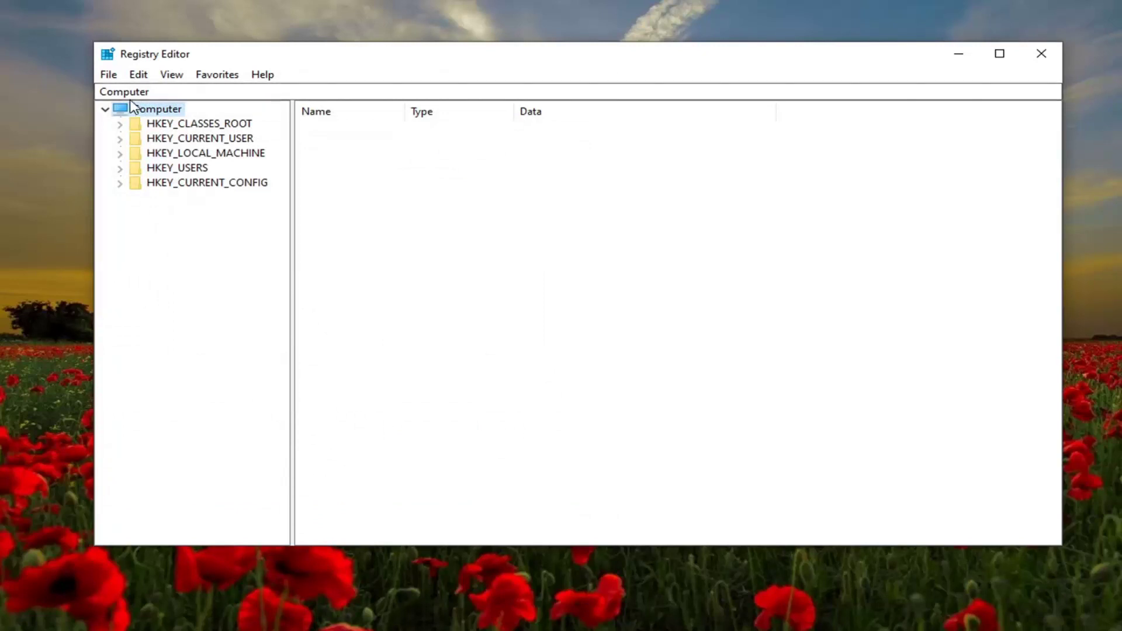
pyautogui.click(110, 74)
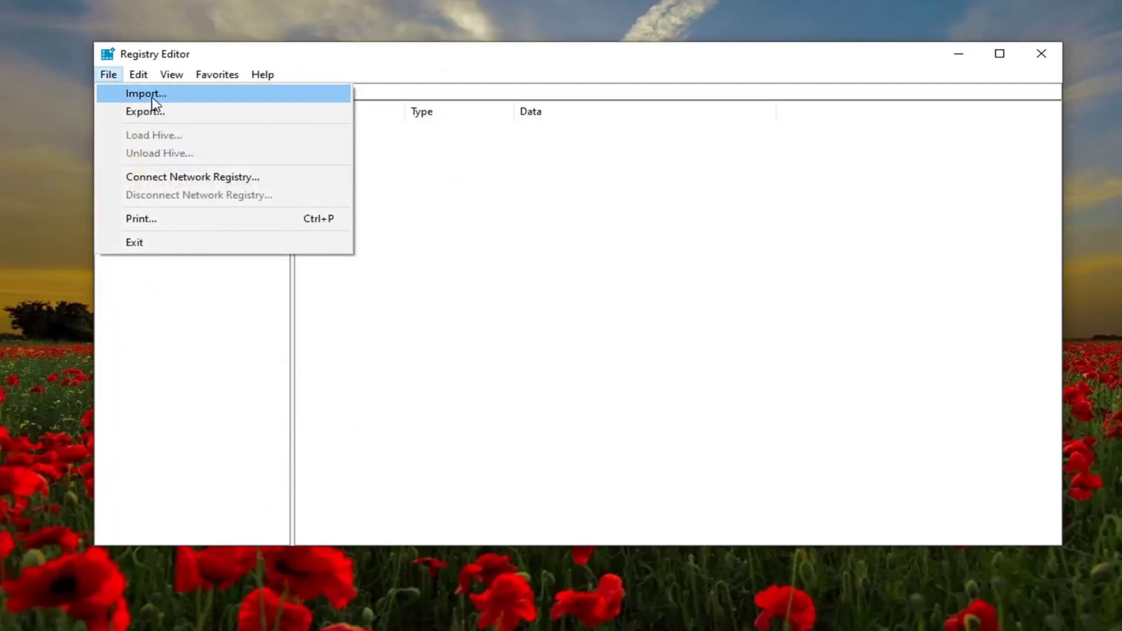
pyautogui.click(146, 96)
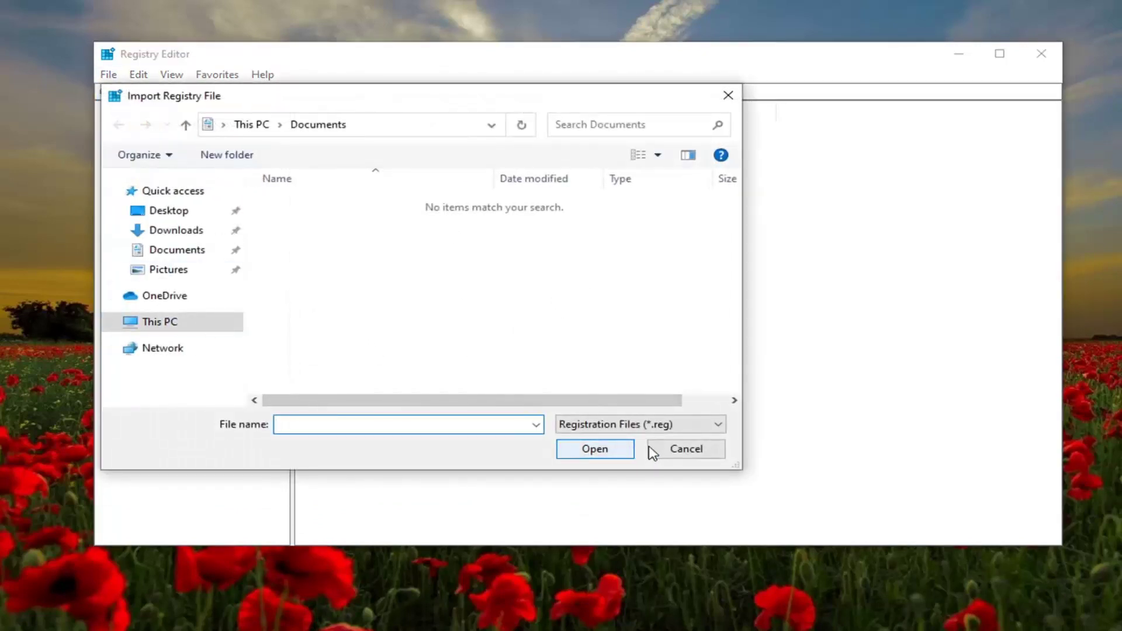
pyautogui.click(678, 454)
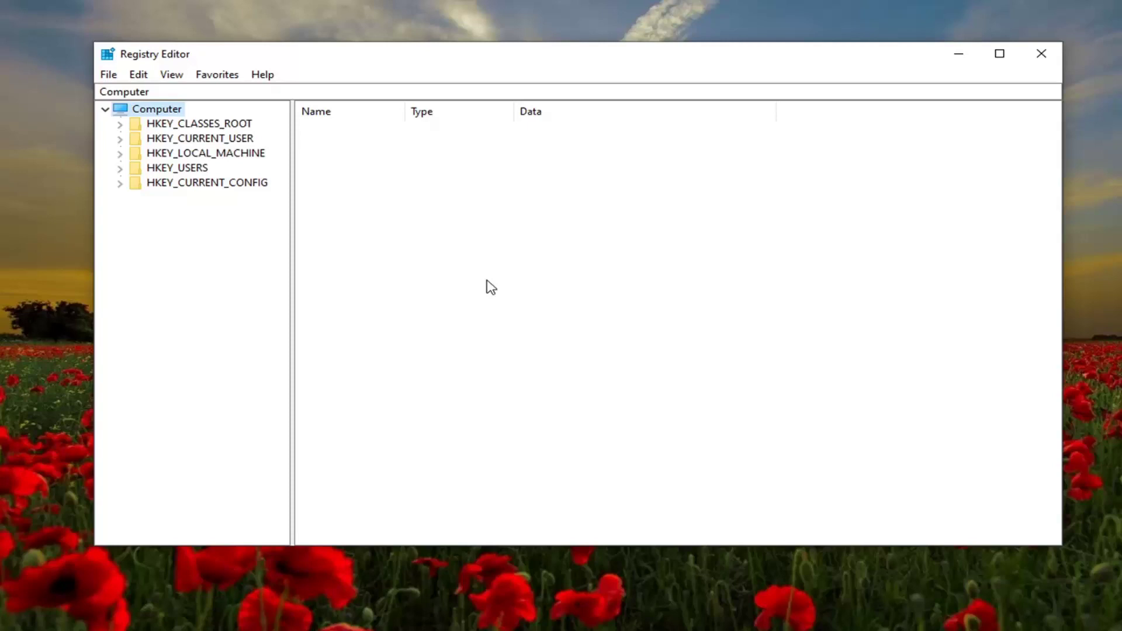
# Navigate to HKEY_CURRENT_USER\SYSTEM\GameConfigStore and widen the Name column to read value names.
pyautogui.click(242, 140)
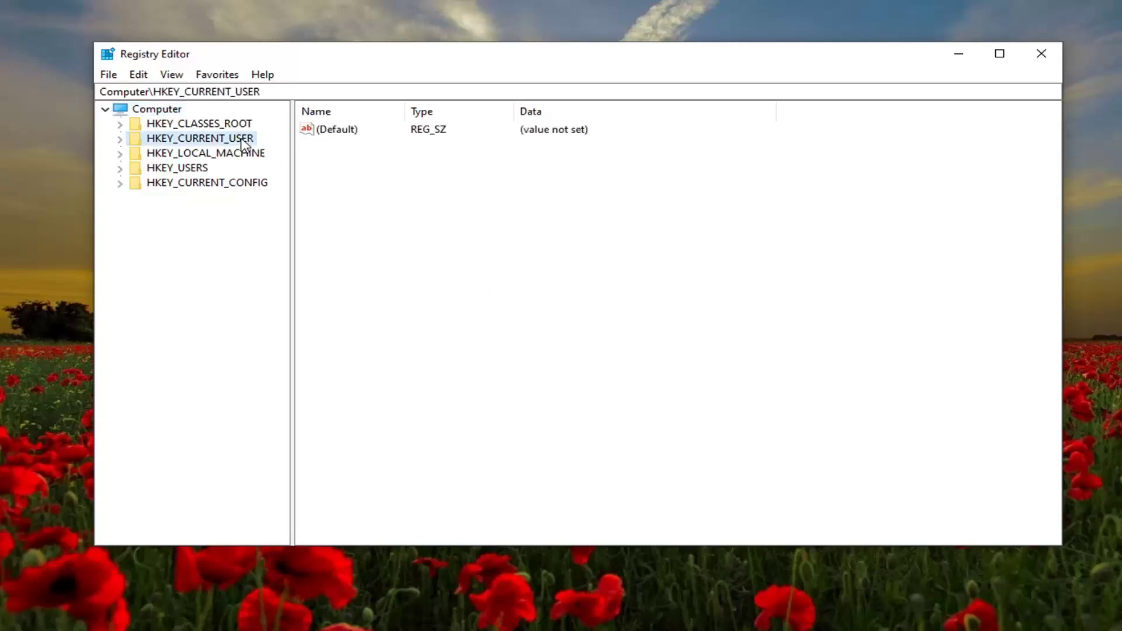
pyautogui.doubleClick(200, 140)
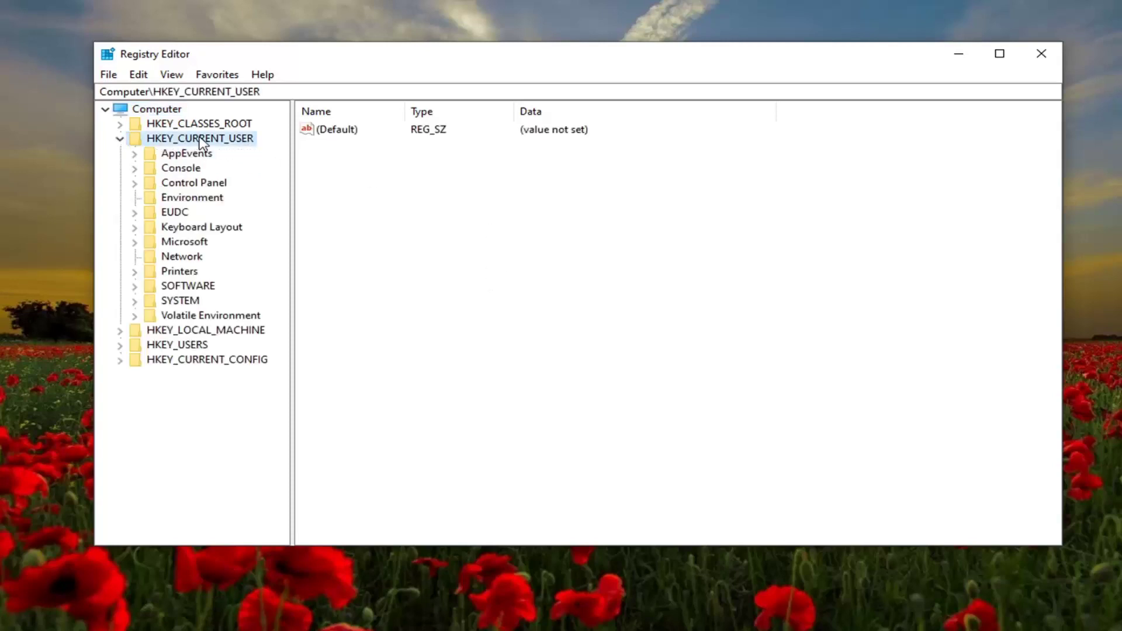
pyautogui.doubleClick(181, 302)
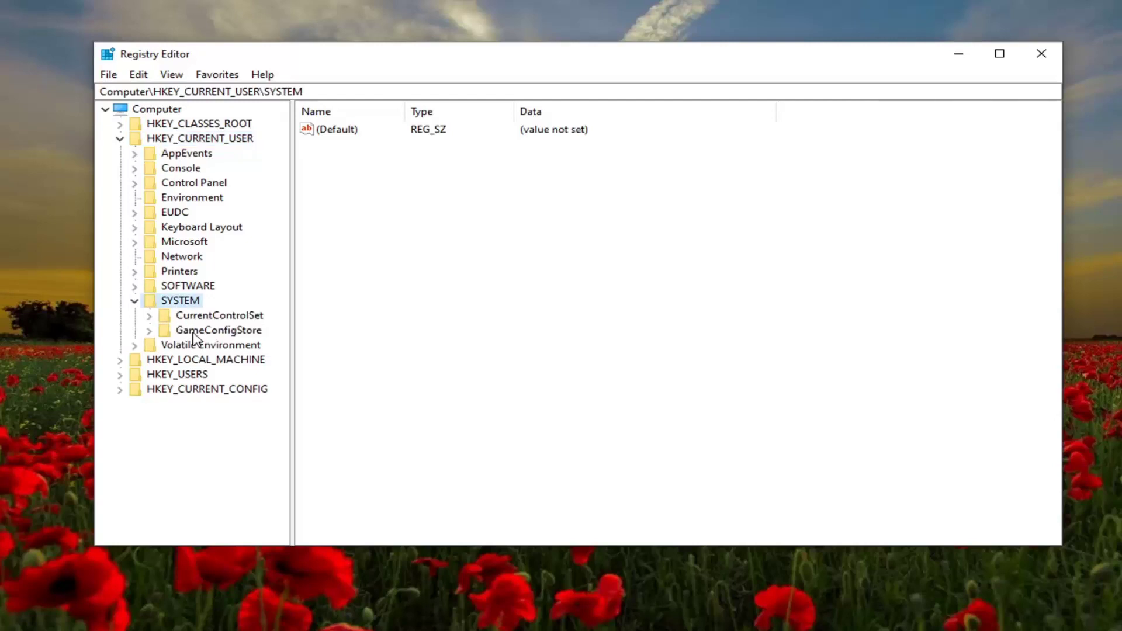
pyautogui.click(195, 333)
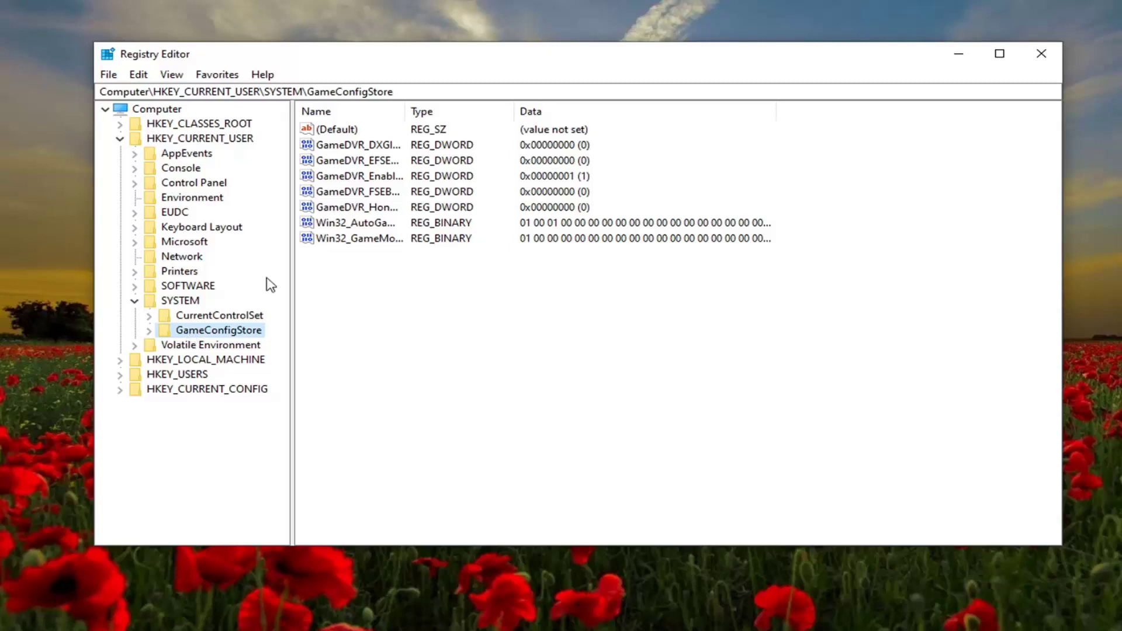
pyautogui.moveTo(405, 110); pyautogui.dragTo(547, 113)
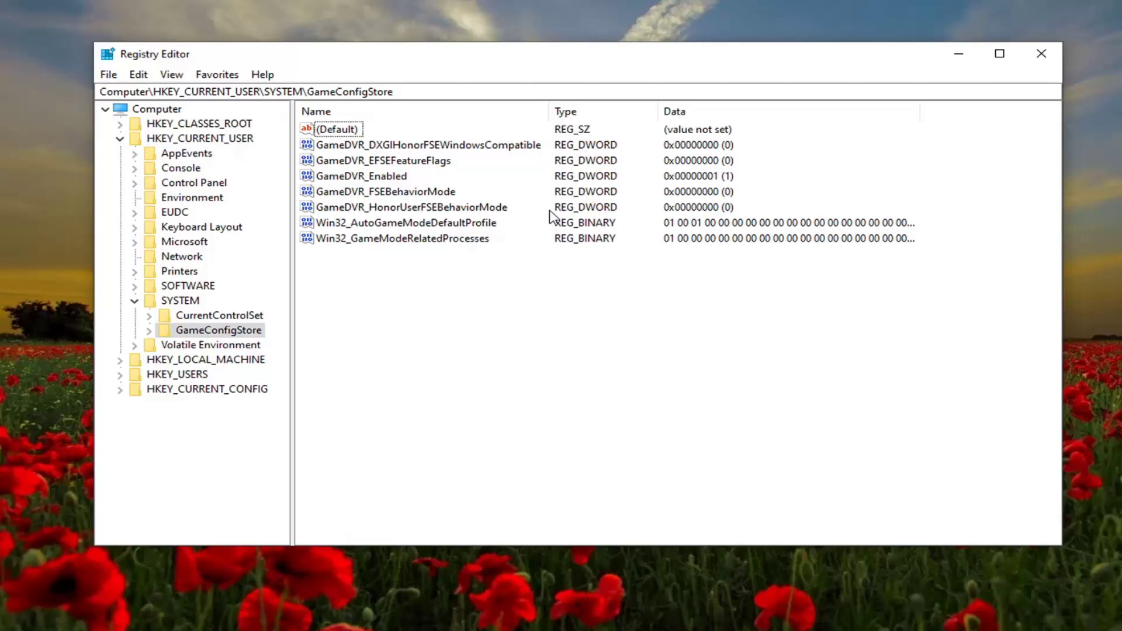
# Change the GameDVR_Enabled value data to 0.
pyautogui.click(347, 176)
pyautogui.doubleClick(360, 176)
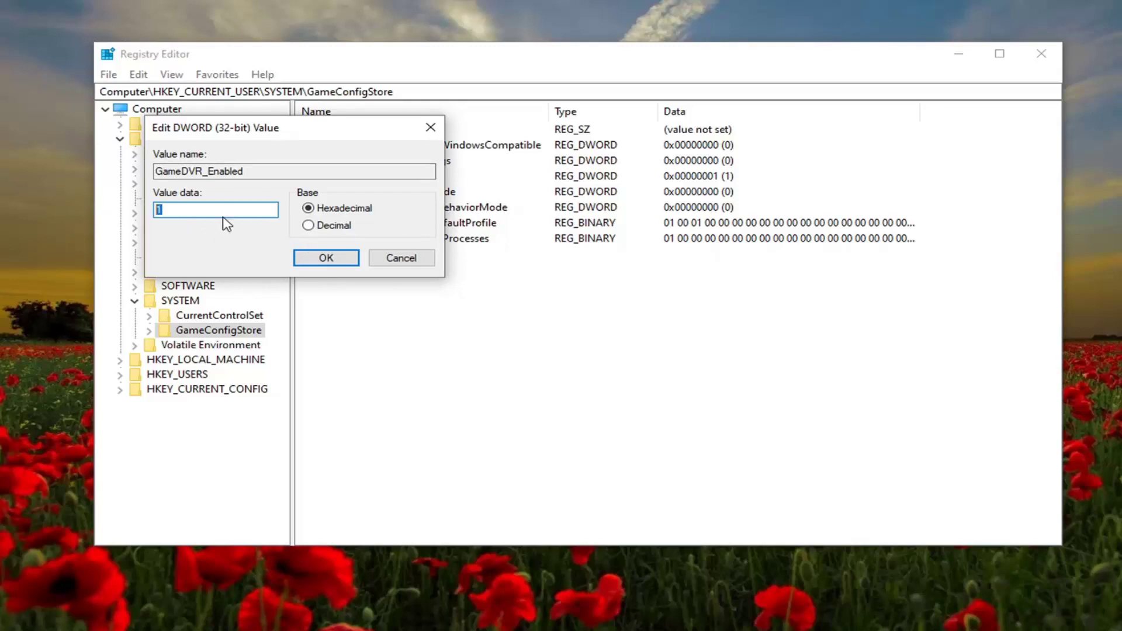
pyautogui.write('0')
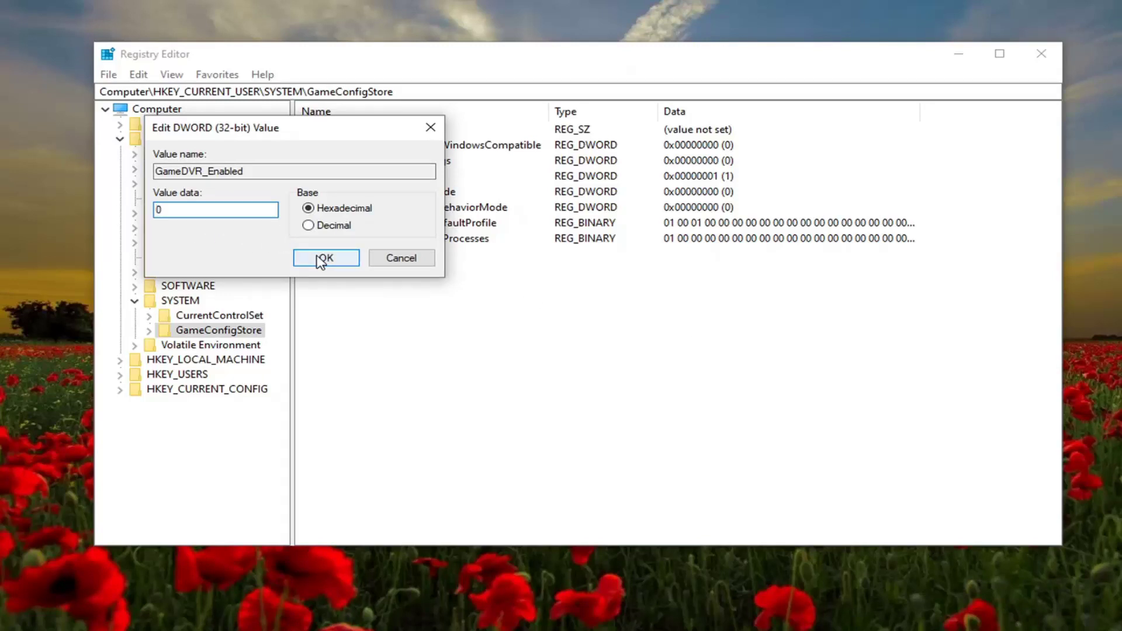
pyautogui.click(323, 259)
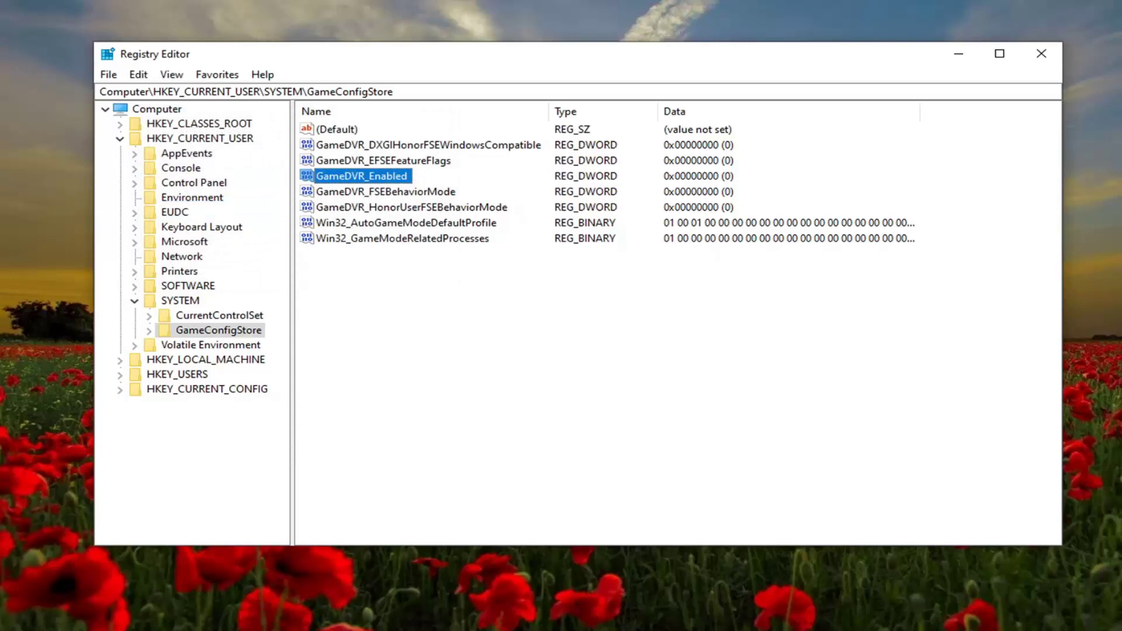
# Collapse HKEY_CURRENT_USER, expand HKEY_LOCAL_MACHINE\SOFTWARE\Microsoft, and widen the key tree pane.
pyautogui.click(135, 302)
pyautogui.click(119, 141)
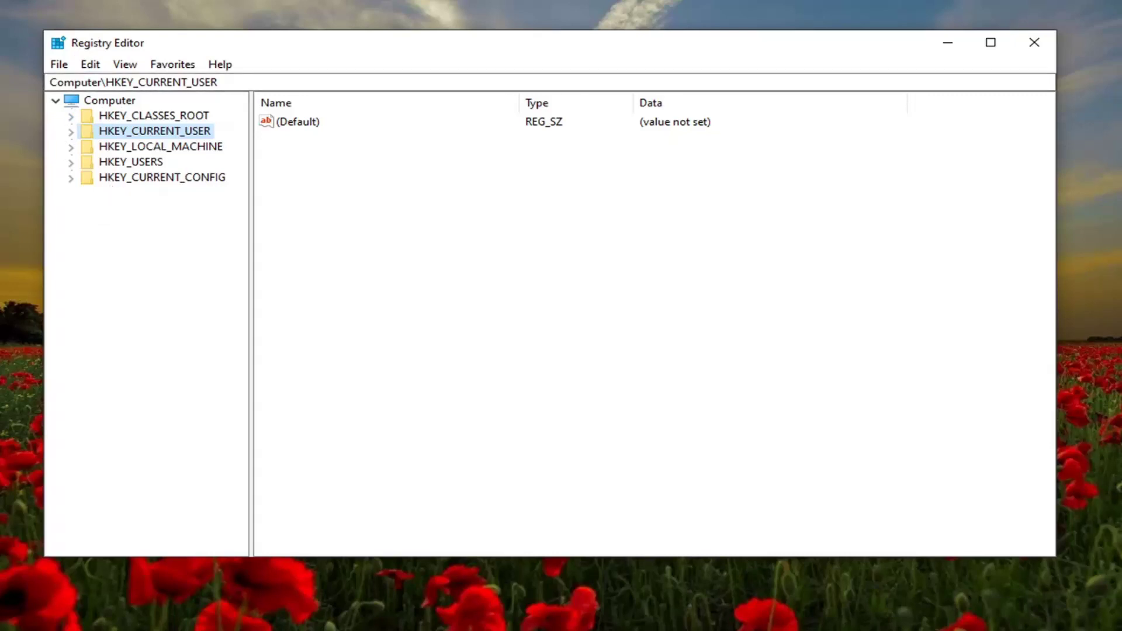
pyautogui.click(179, 146)
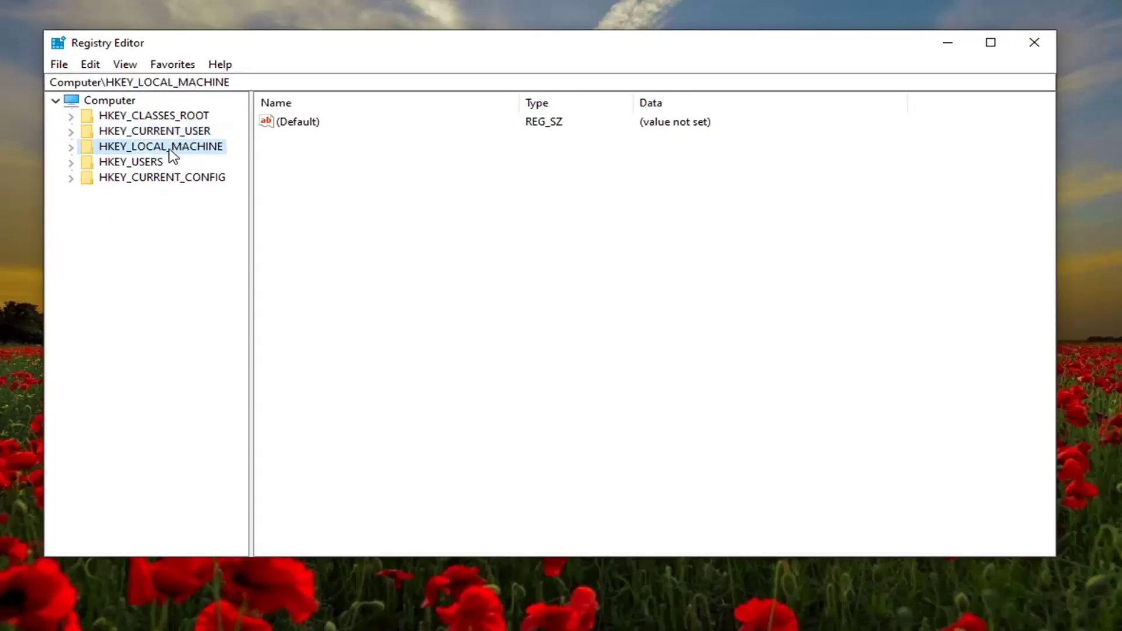
pyautogui.doubleClick(173, 149)
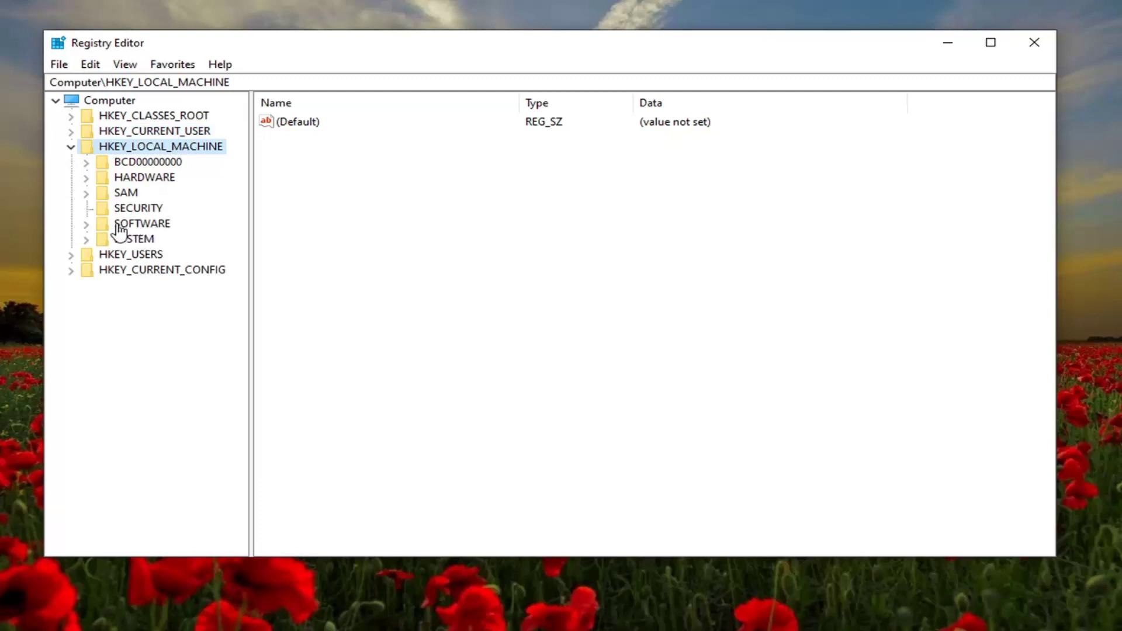
pyautogui.doubleClick(140, 224)
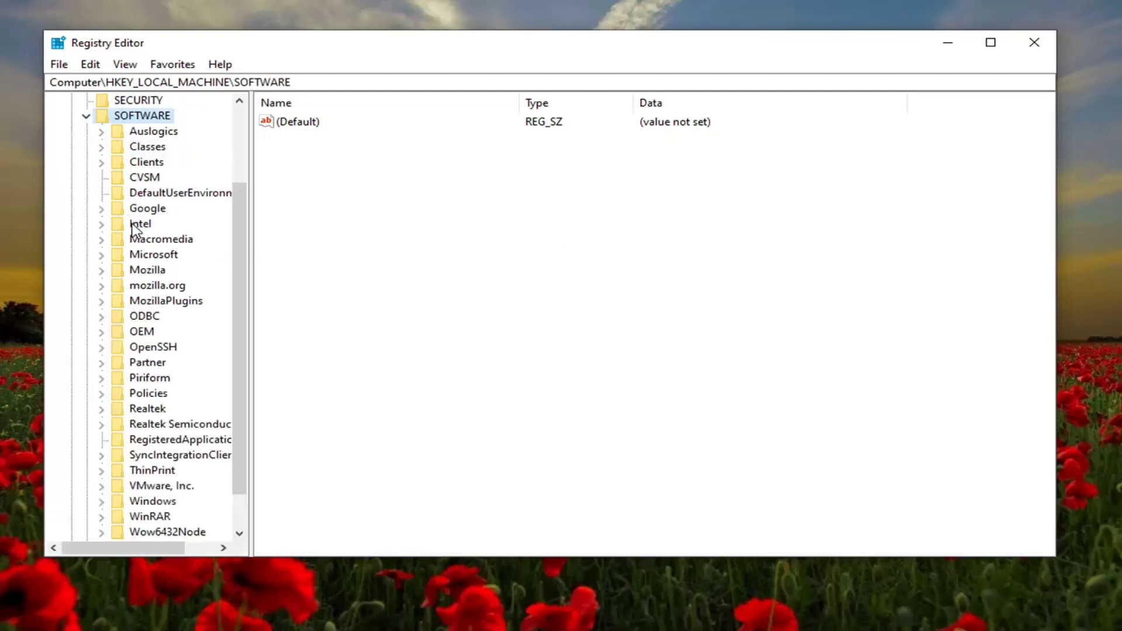
pyautogui.doubleClick(140, 259)
pyautogui.moveTo(251, 225); pyautogui.dragTo(365, 216)
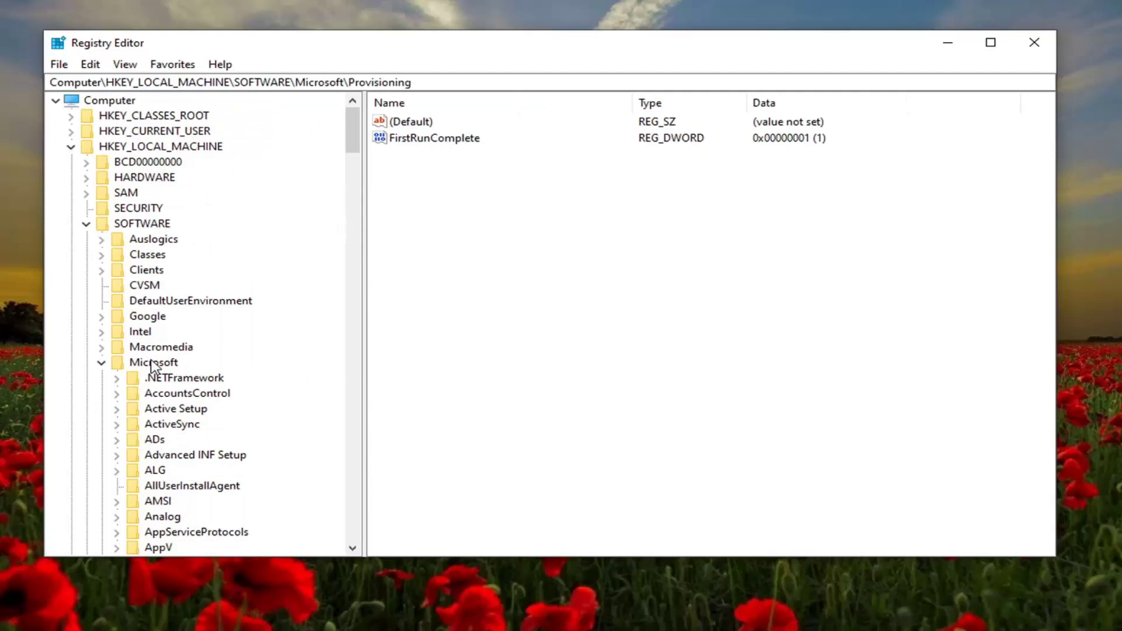
pyautogui.scroll(-20, 184, 395)
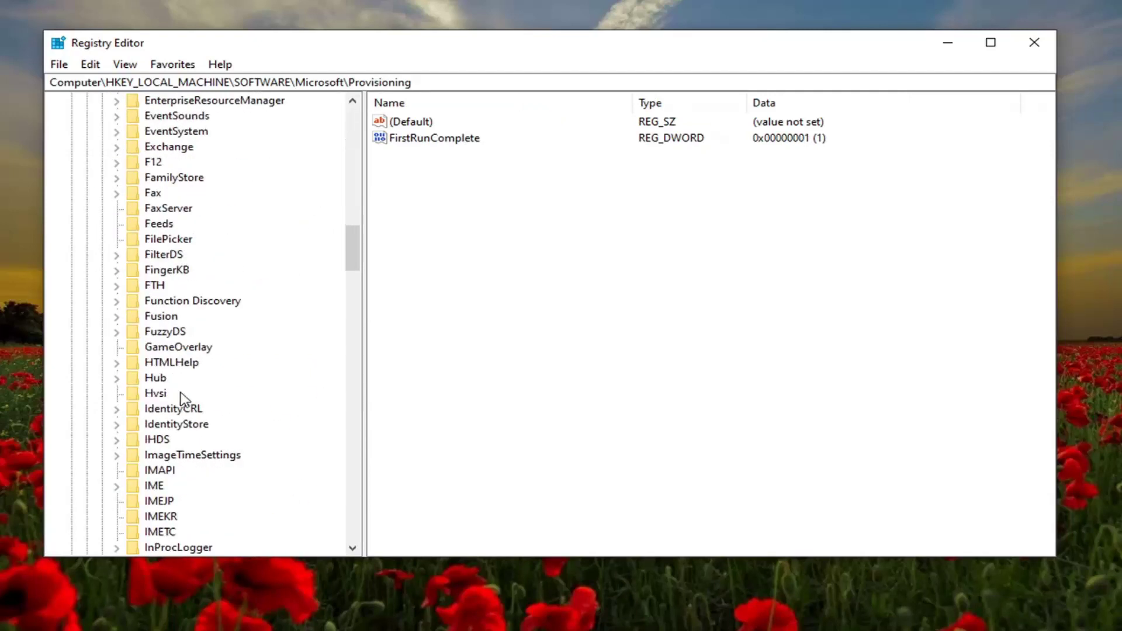
pyautogui.scroll(-20, 184, 397)
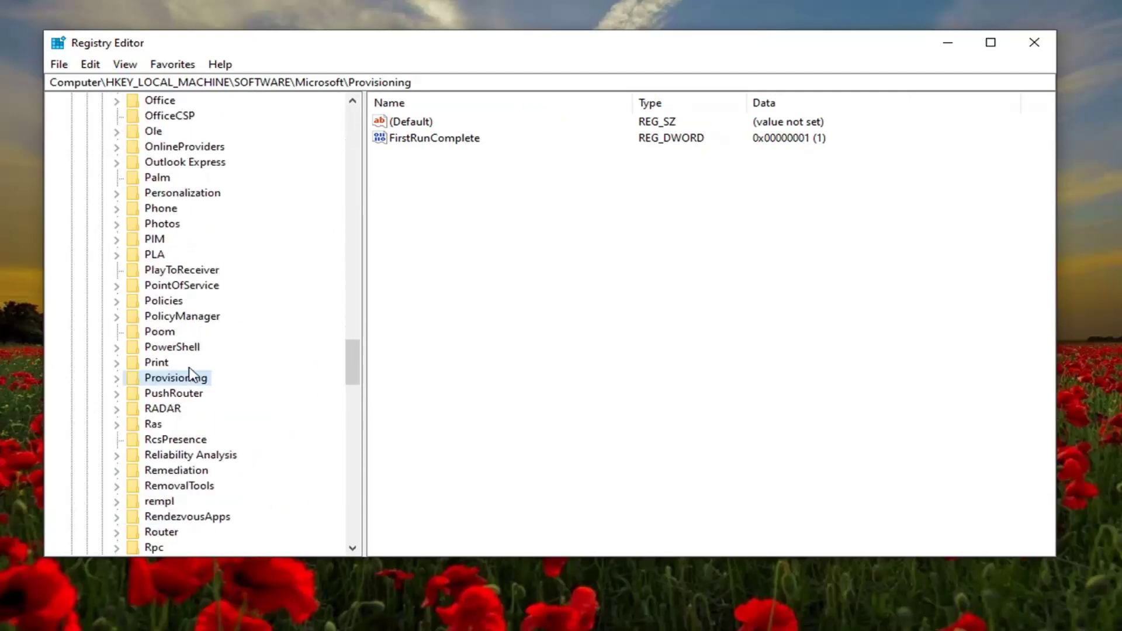
# Navigate to PolicyManager\default\ApplicationManagement\AllowGameDVR to show its values.
pyautogui.click(181, 317)
pyautogui.doubleClick(175, 318)
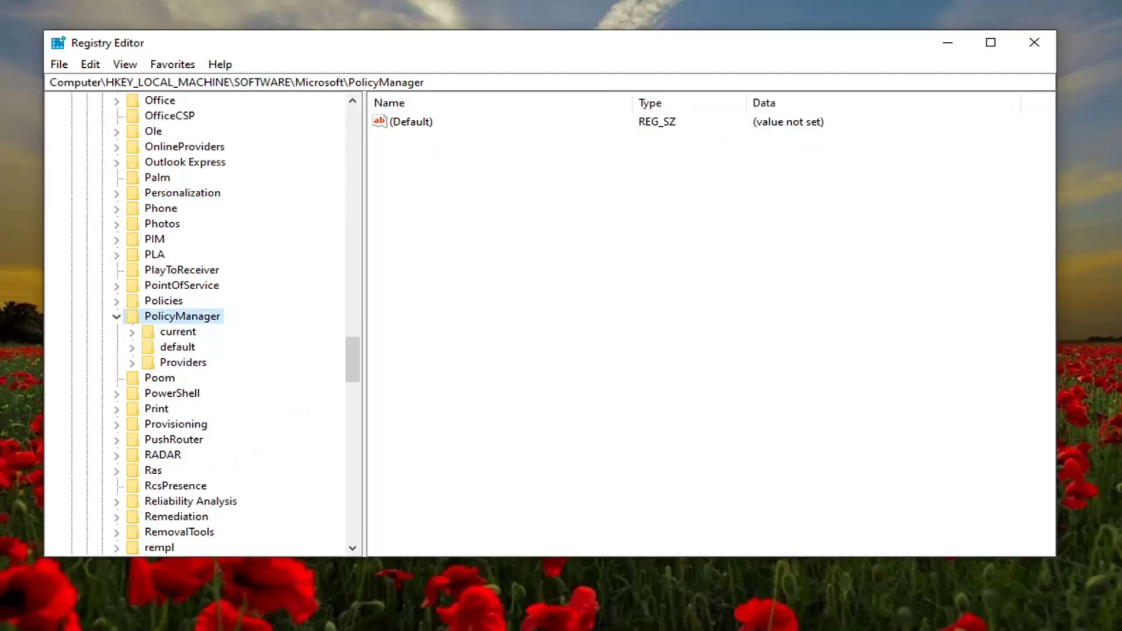
pyautogui.click(183, 347)
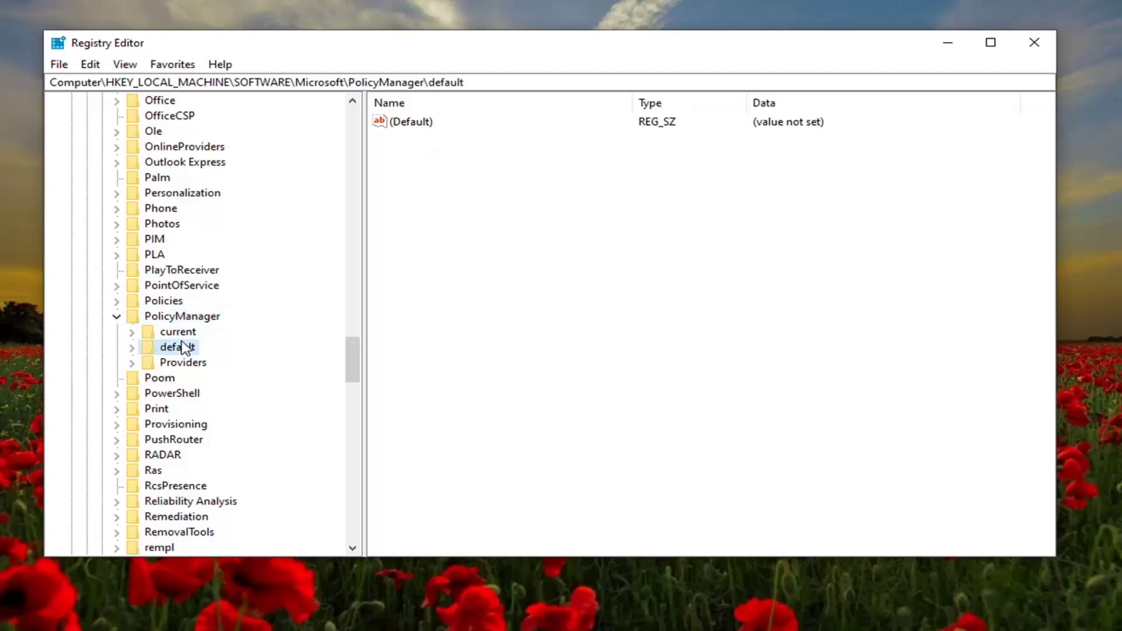
pyautogui.doubleClick(183, 347)
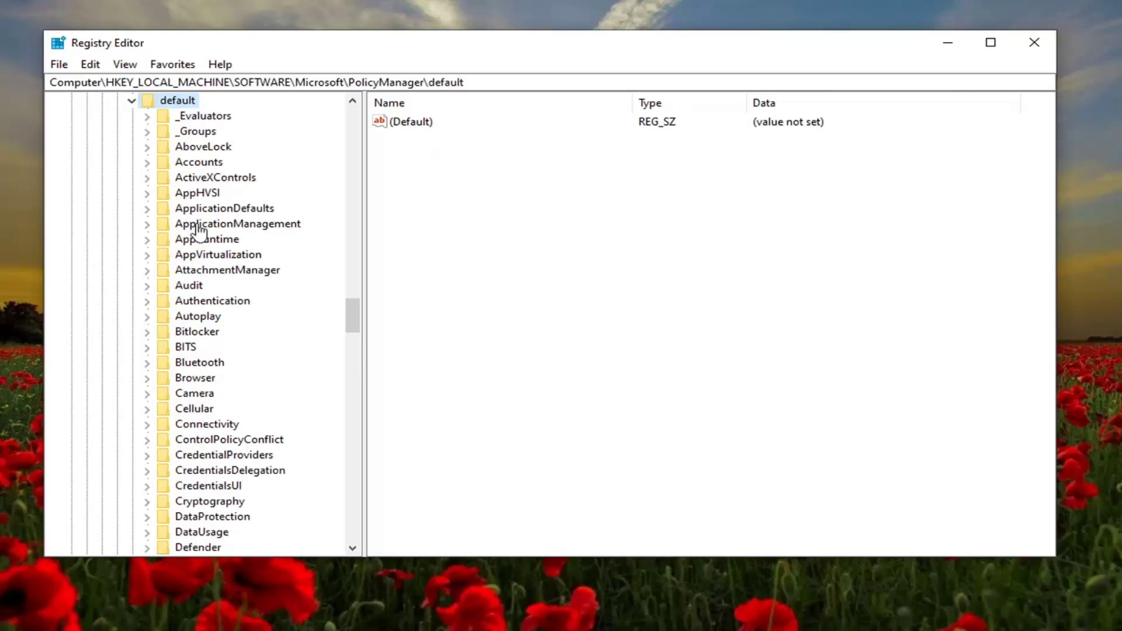
pyautogui.doubleClick(228, 224)
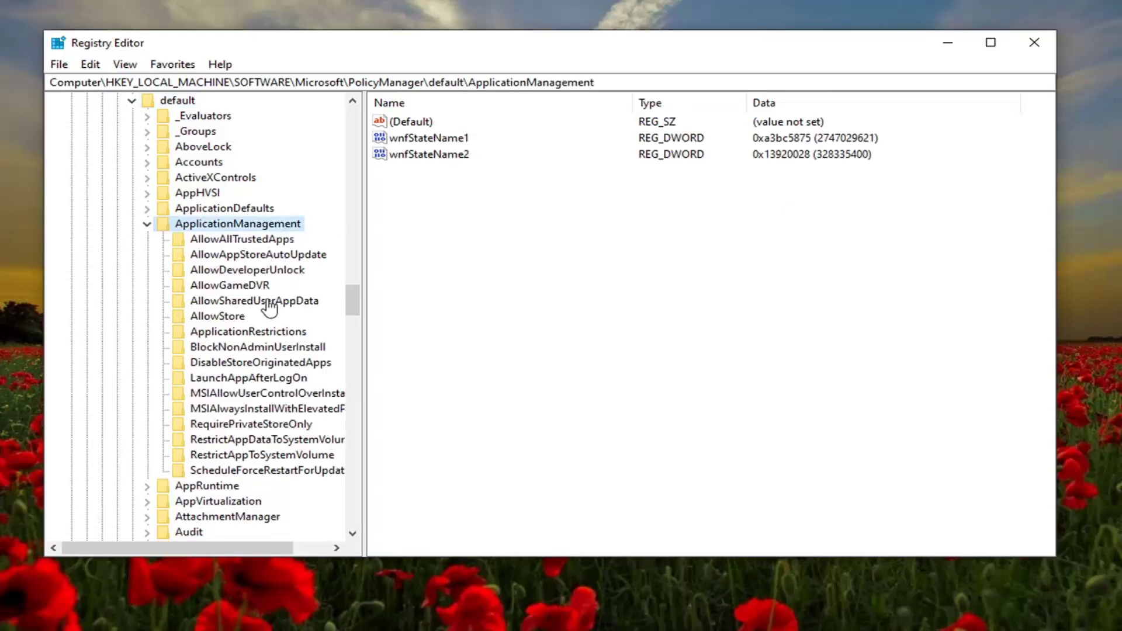
pyautogui.click(229, 286)
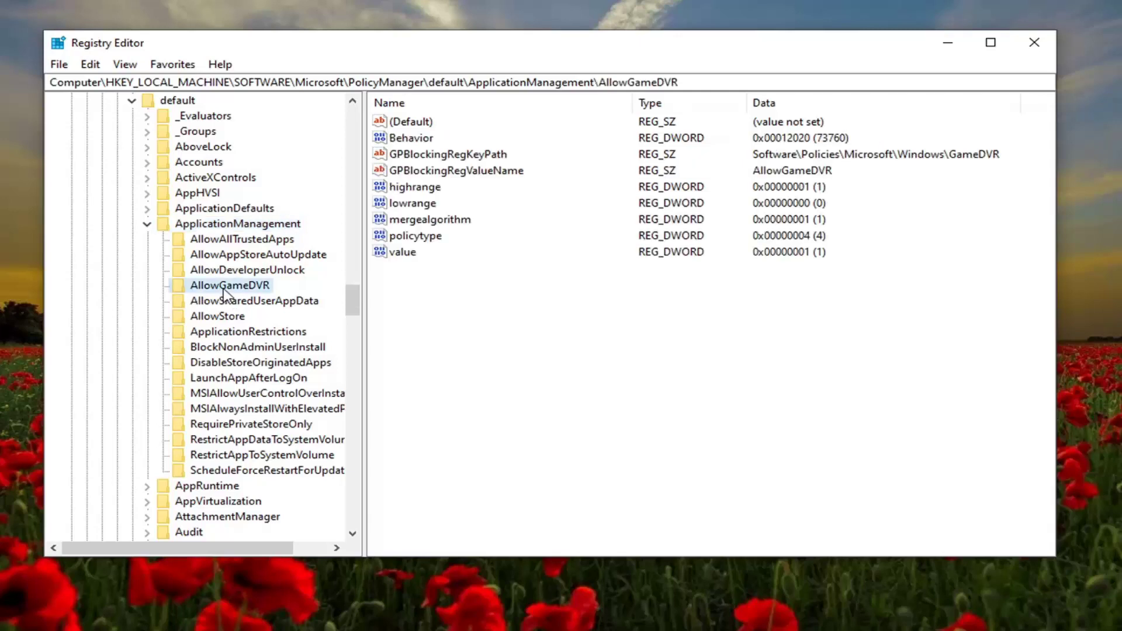
# Change the AllowGameDVR 'value' DWORD data to 0.
pyautogui.doubleClick(403, 252)
pyautogui.moveTo(237, 120); pyautogui.dragTo(565, 151)
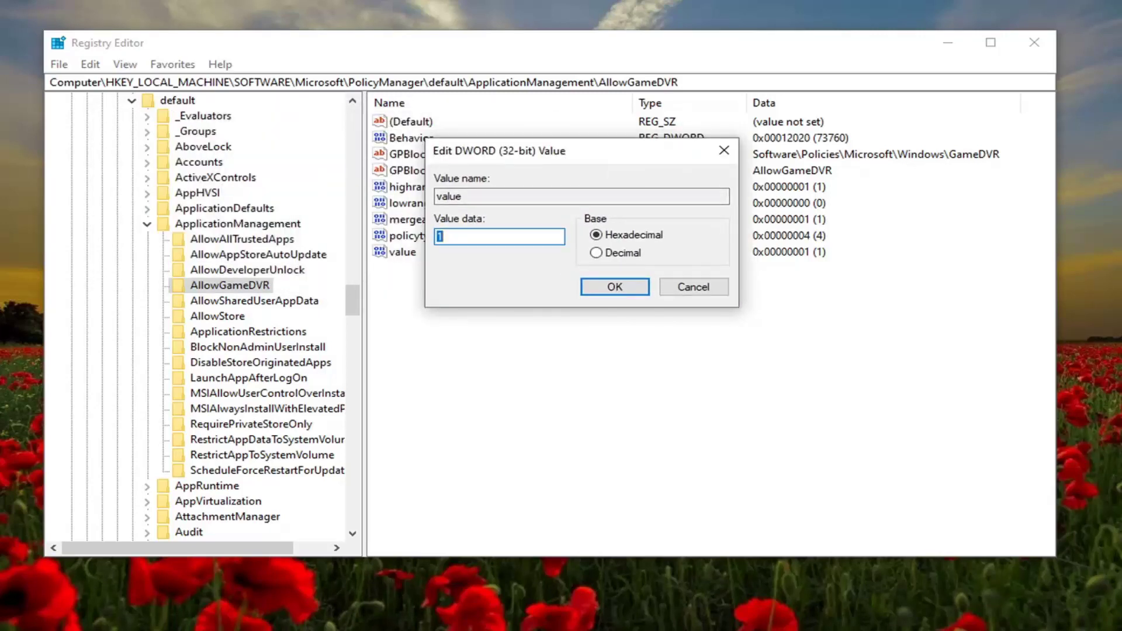
pyautogui.write('0')
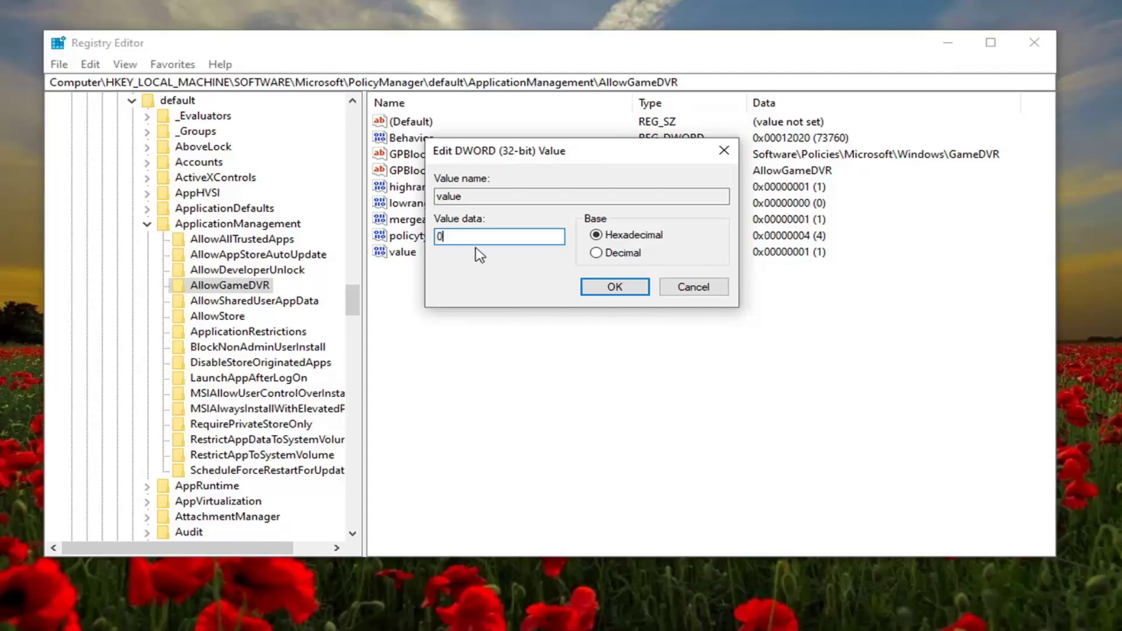
pyautogui.click(617, 292)
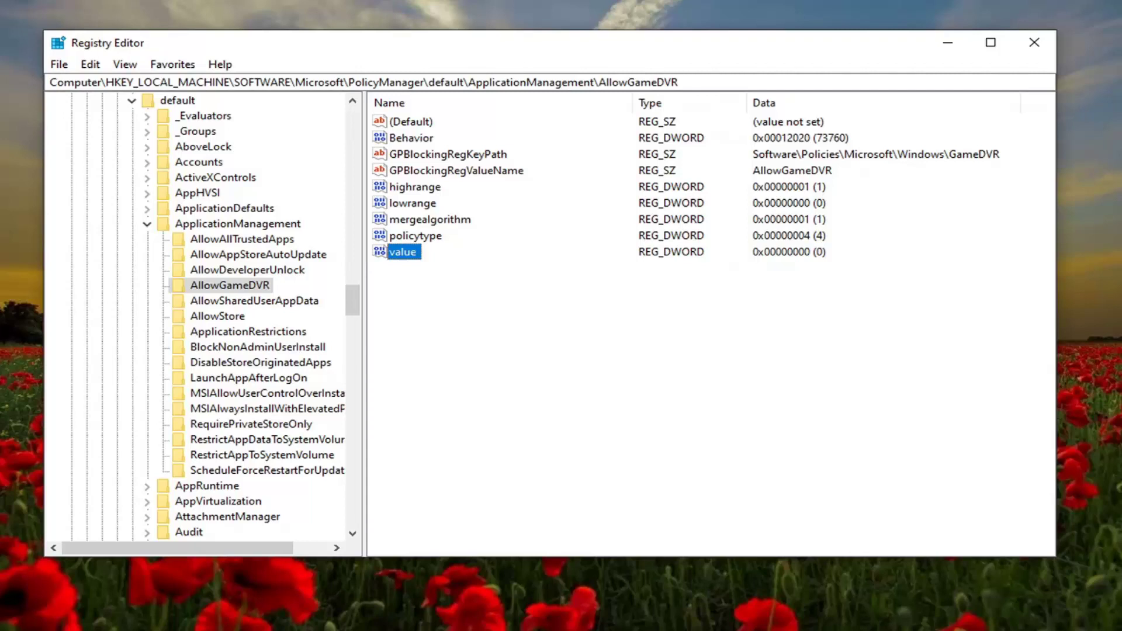
# Collapse the HKEY_LOCAL_MACHINE branch back to Computer and close Registry Editor.
pyautogui.click(147, 224)
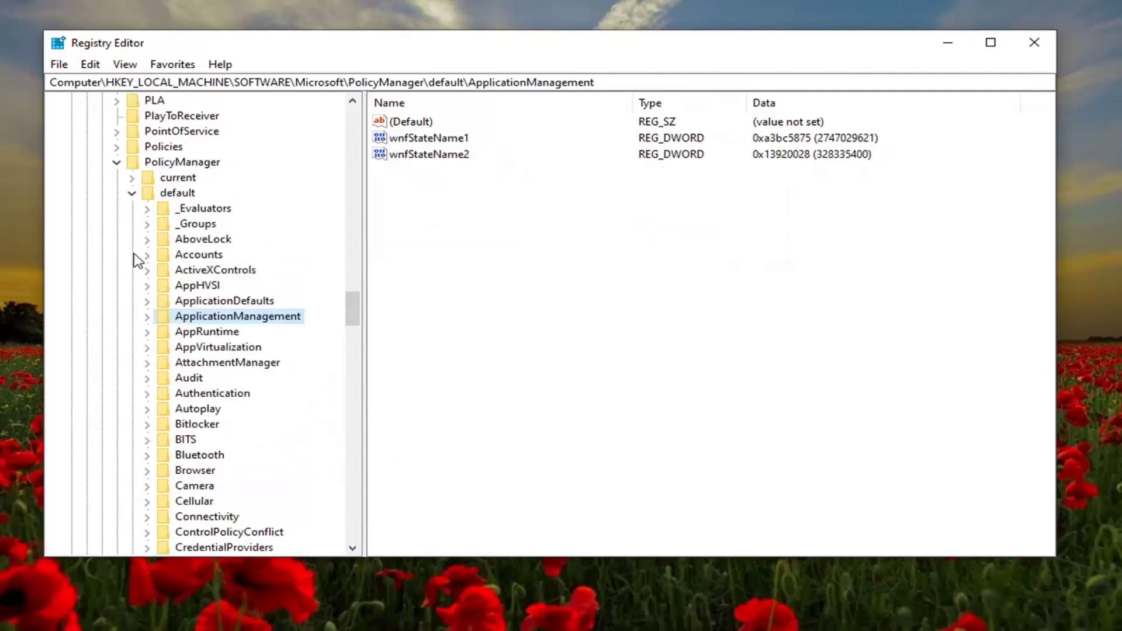
pyautogui.scroll(2, 137, 260)
pyautogui.click(130, 283)
pyautogui.click(117, 254)
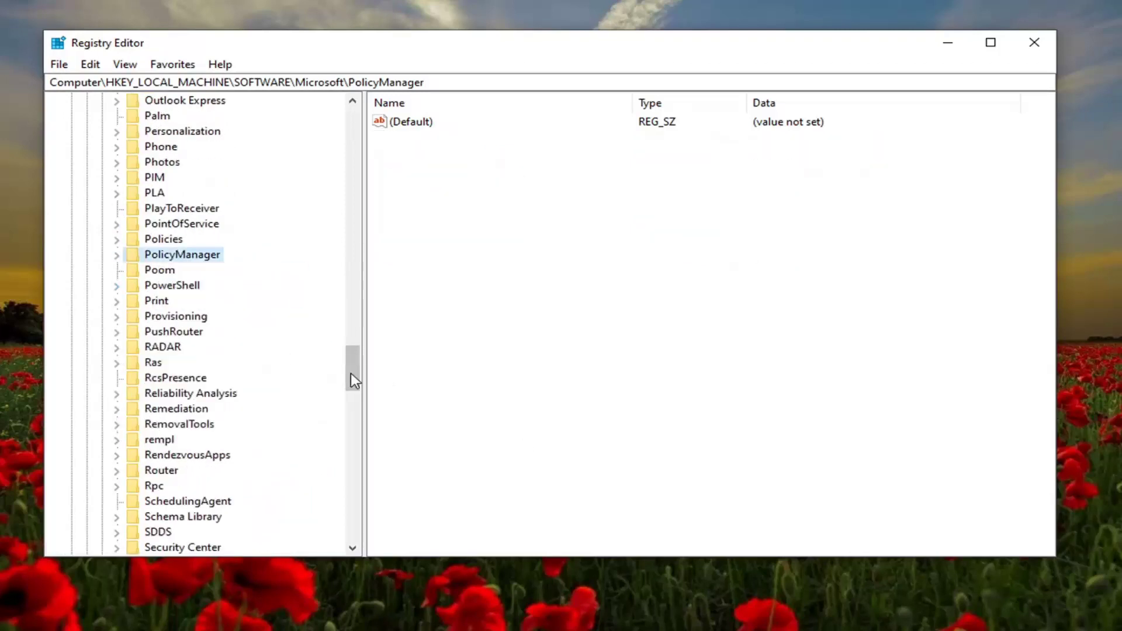
pyautogui.moveTo(355, 381); pyautogui.dragTo(222, 141)
pyautogui.click(99, 364)
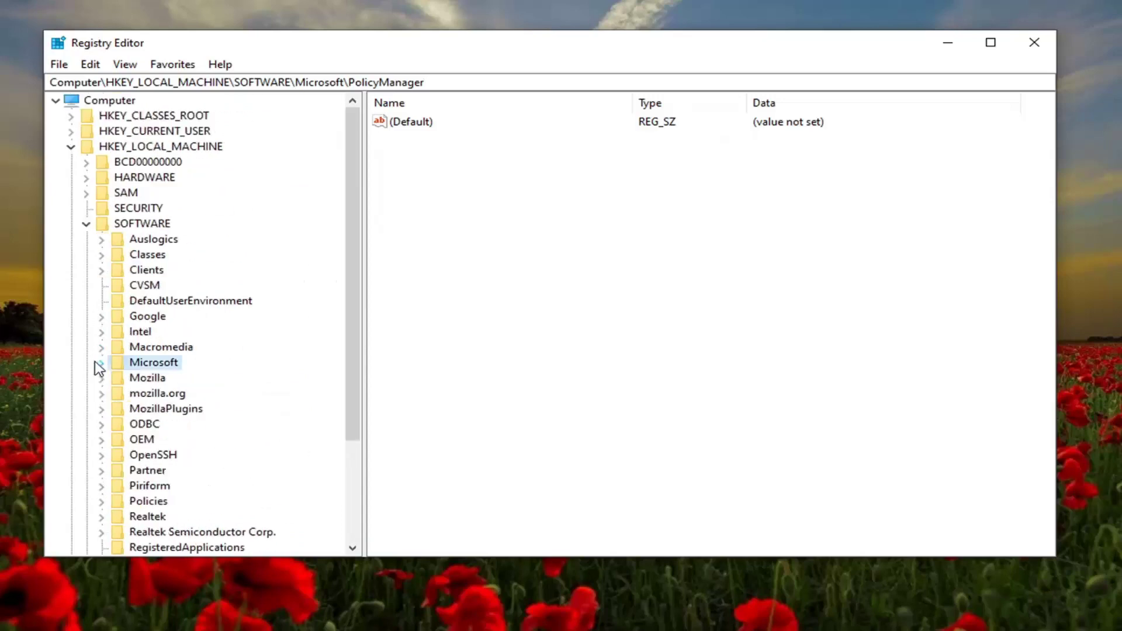
pyautogui.click(86, 224)
pyautogui.click(71, 146)
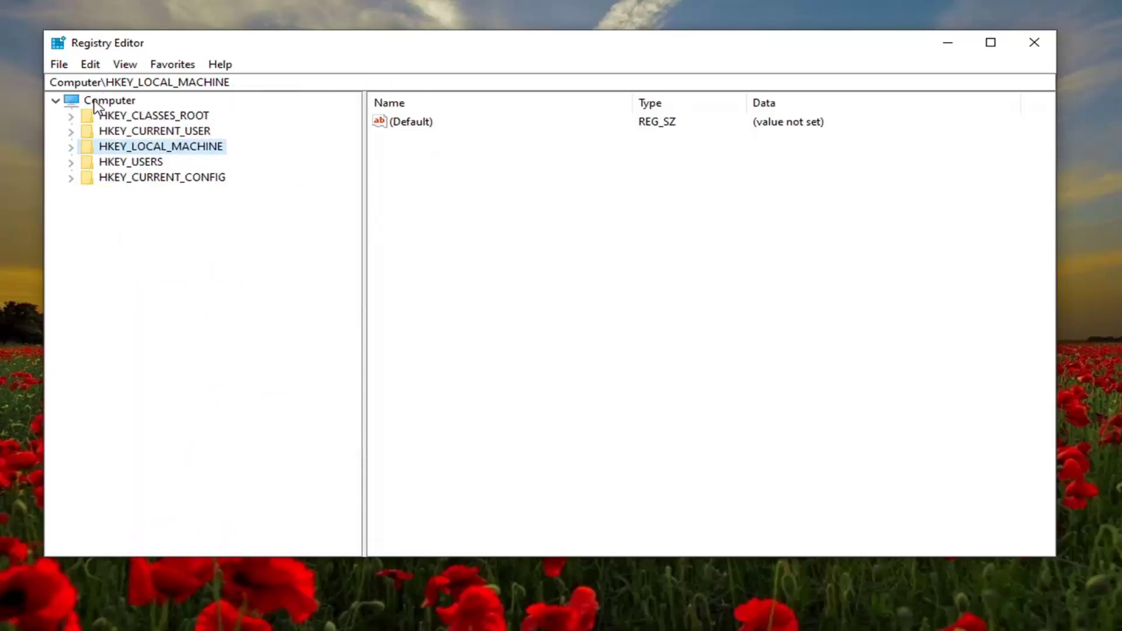
pyautogui.click(96, 101)
pyautogui.click(1034, 42)
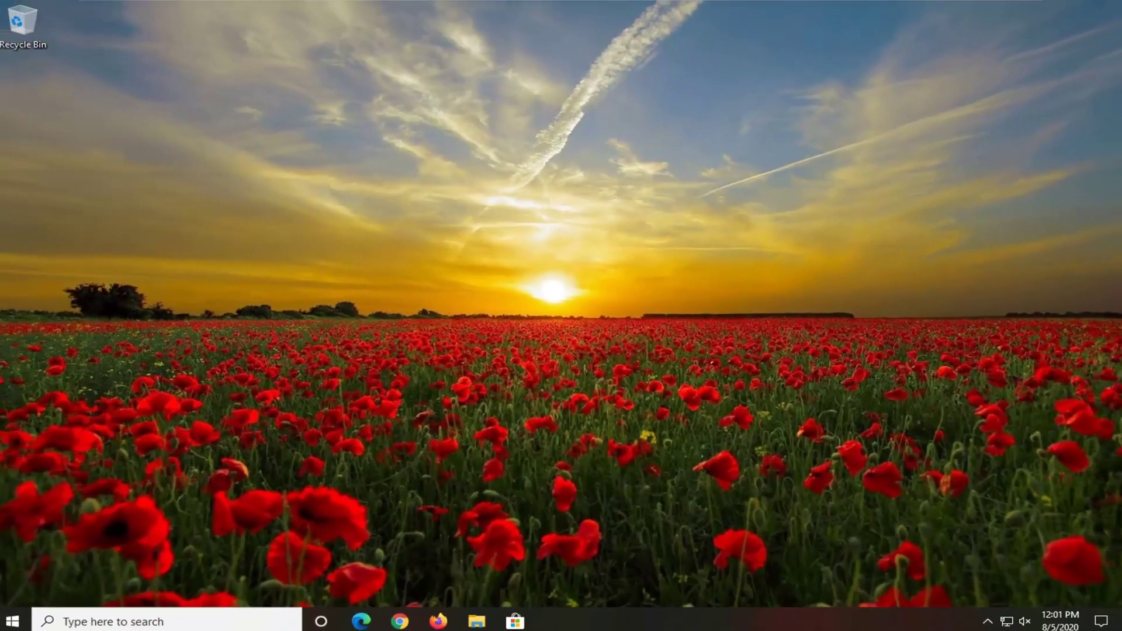